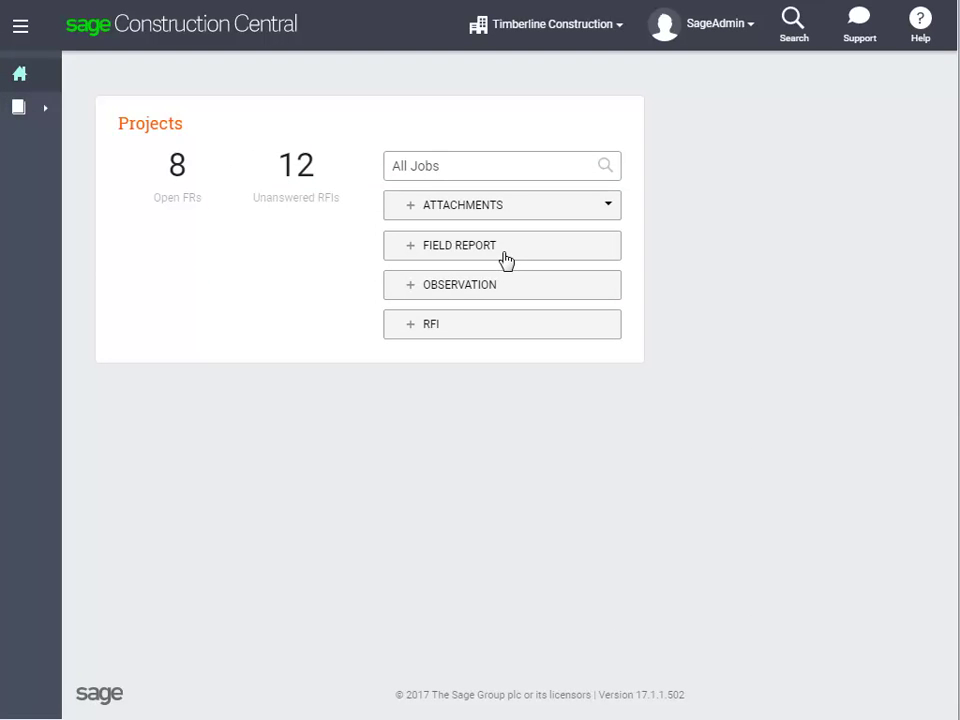
Start a new field report from the Projects dashboard with + FIELD REPORT
click(506, 260)
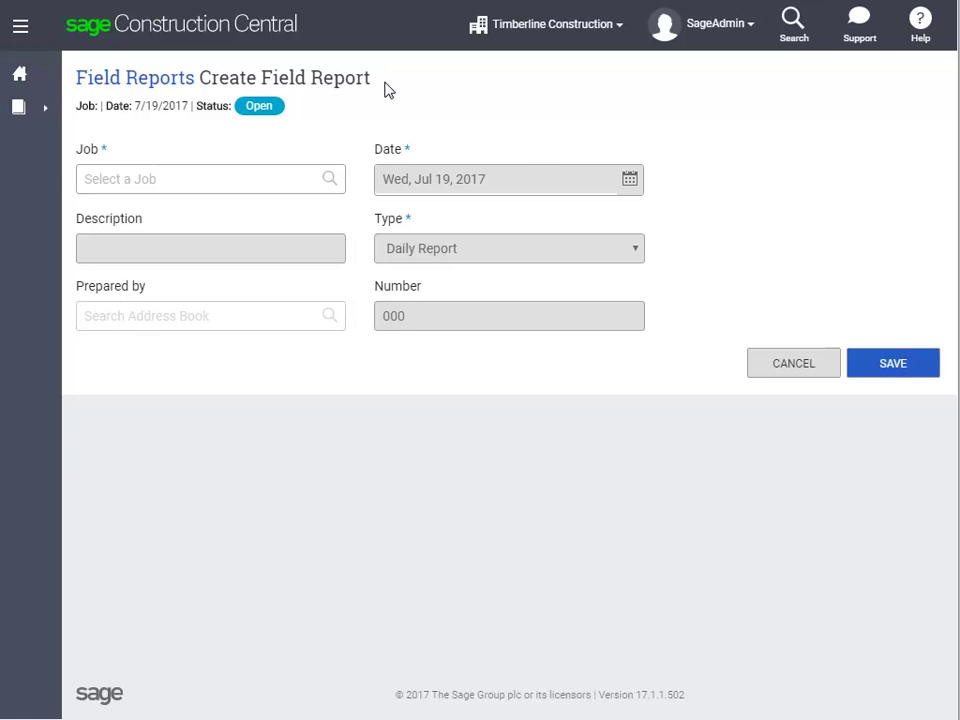
Set the job to Metro Bus Stop 39 (03-005) and append '- daily report' to the description
click(317, 180)
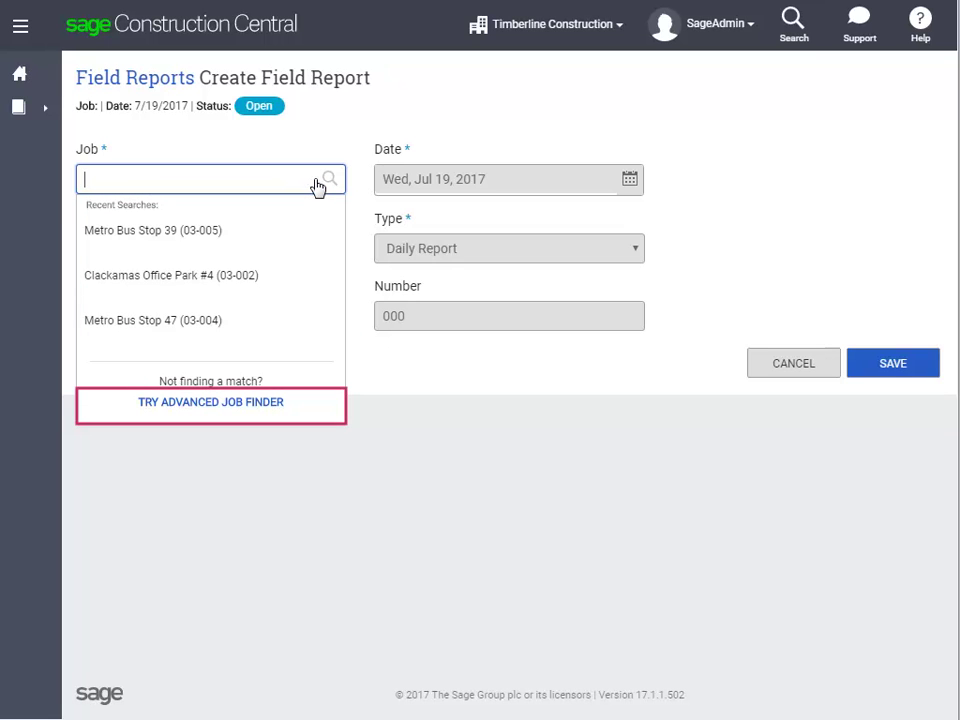
click(255, 231)
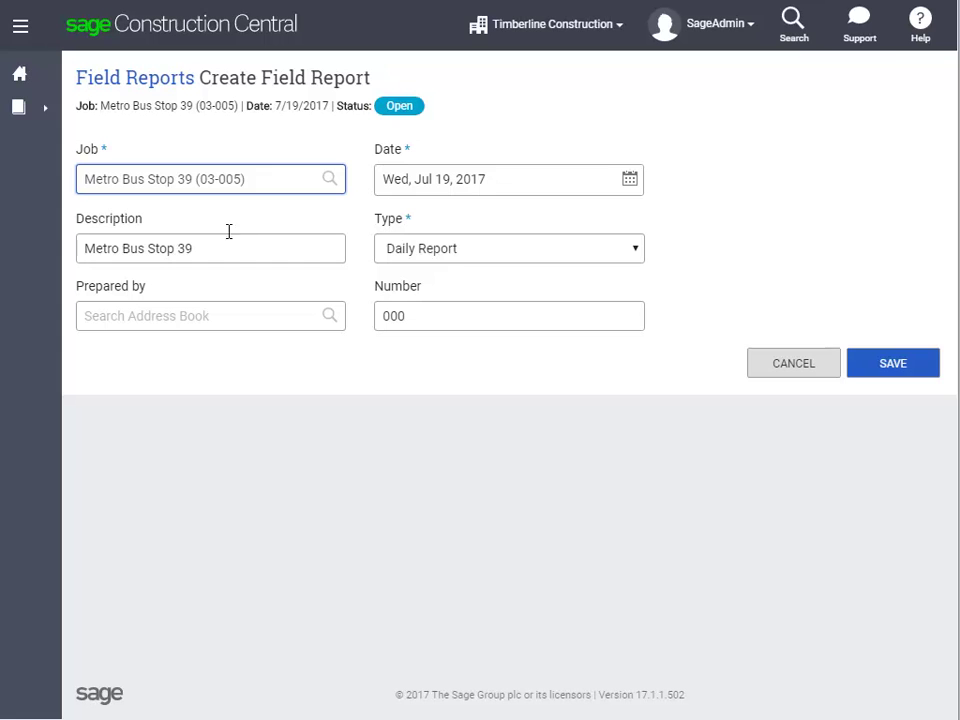
click(211, 248)
text(- daily report)
click(309, 319)
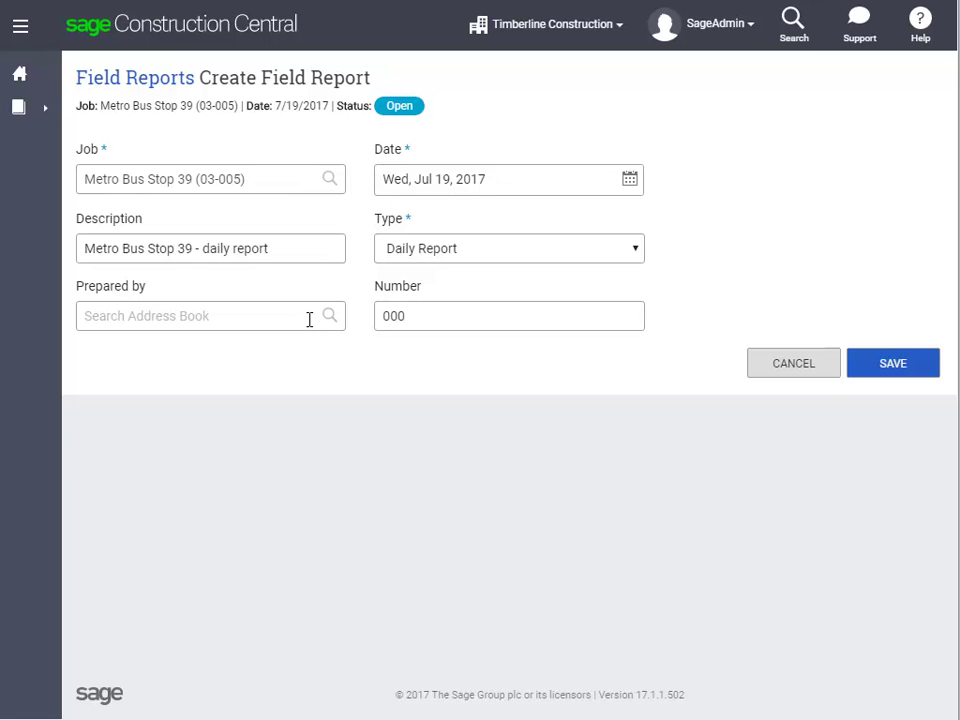
Choose the preparer from recent contacts, set the report number to 001, and save
click(309, 317)
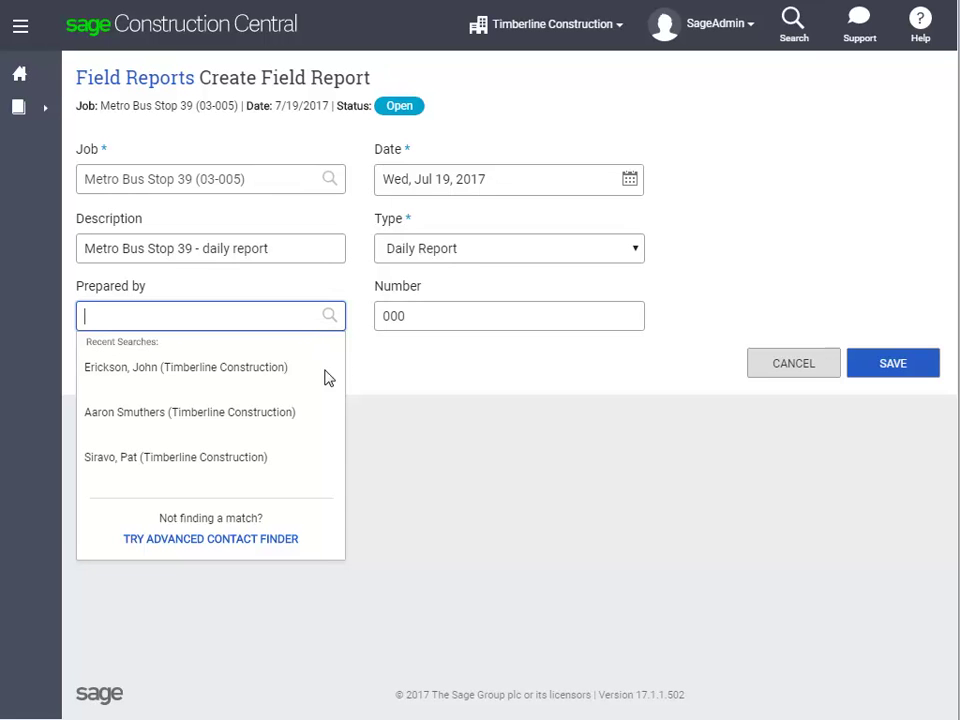
click(264, 474)
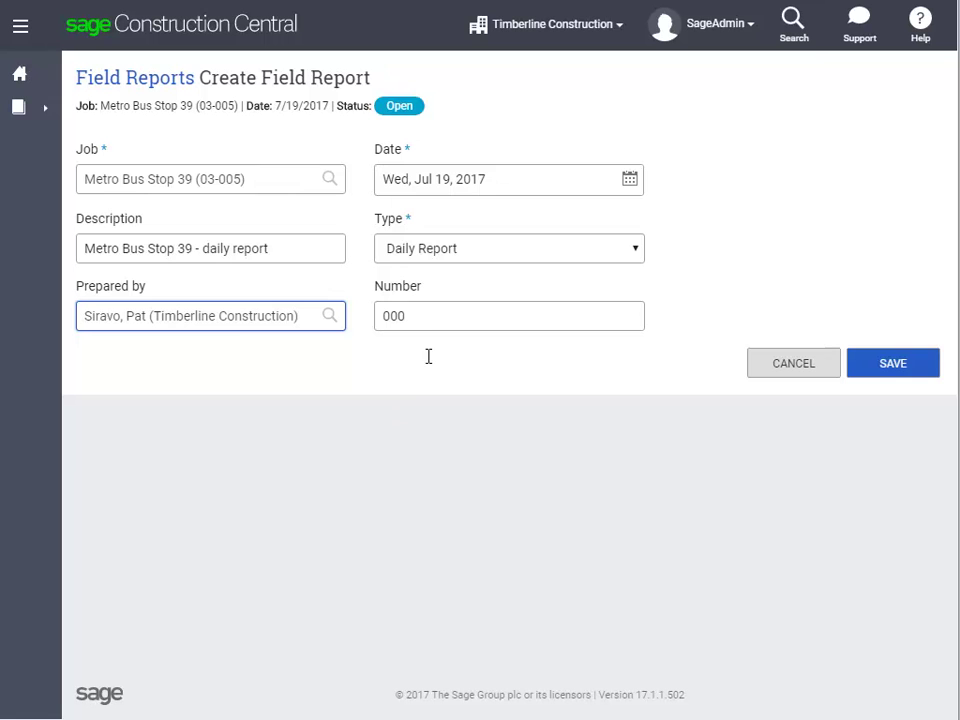
drag(432, 319, 366, 321)
text(001)
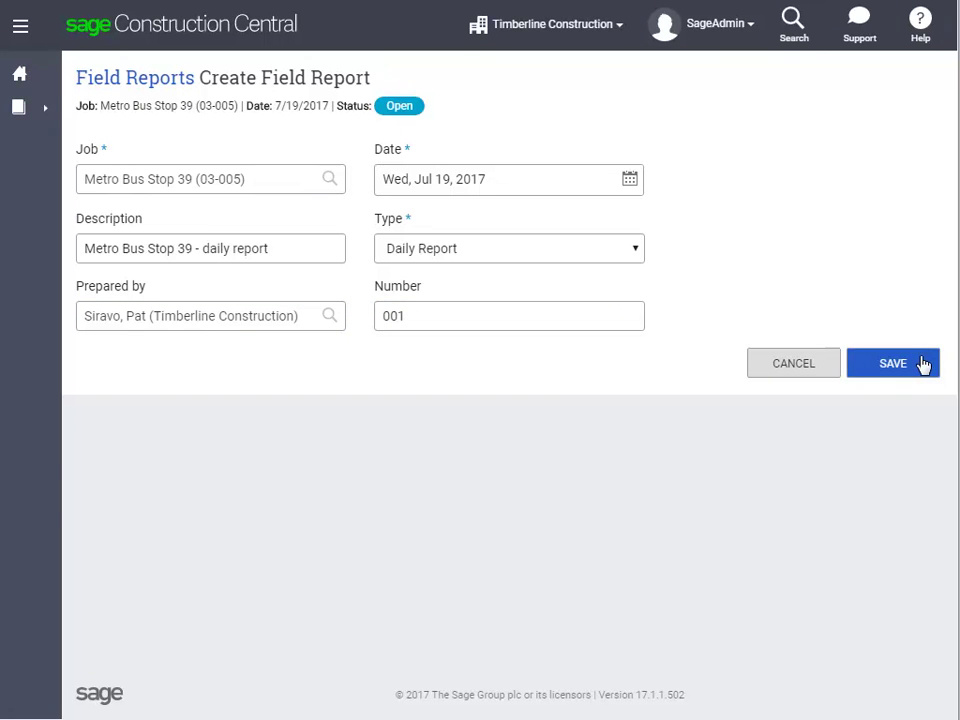
click(922, 365)
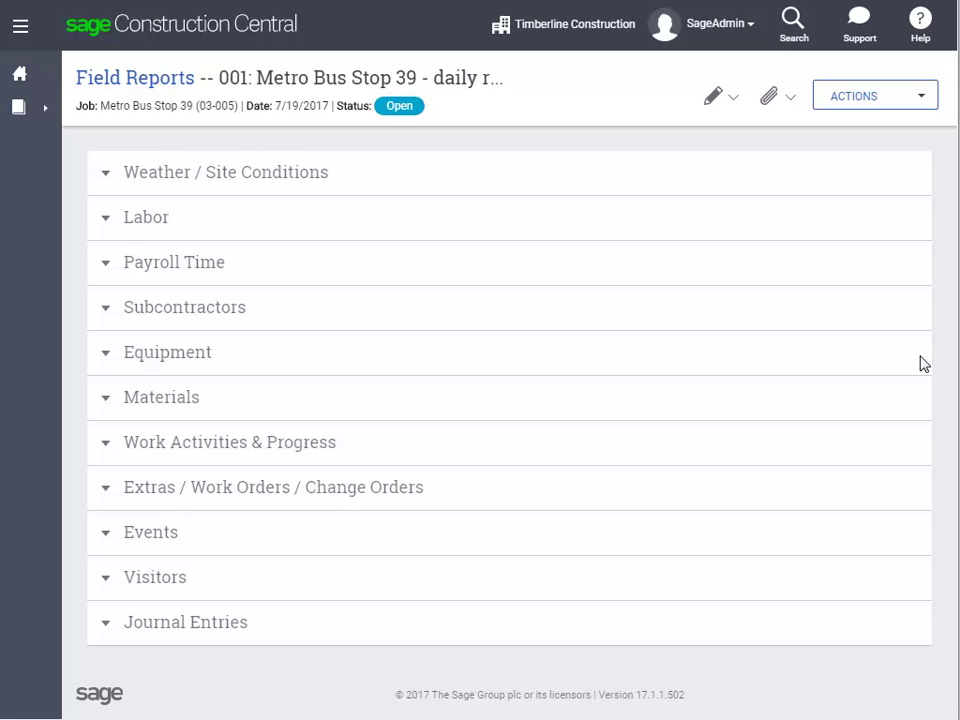
Review saved report 001's detail page and bring up the sidebar's Field Reports flyout
click(45, 109)
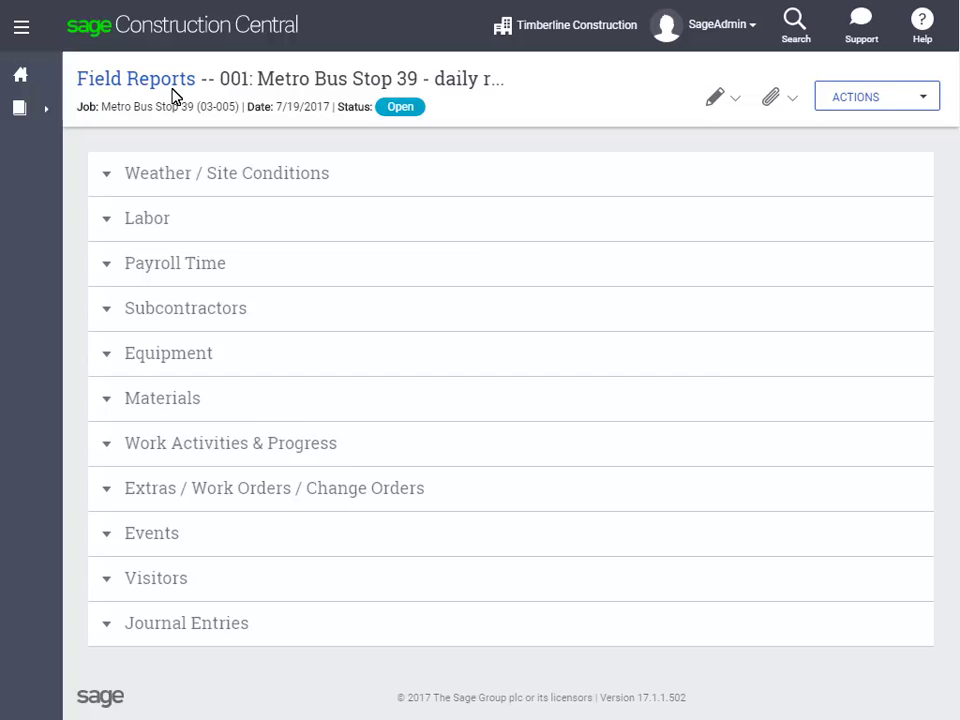
Show the Field Reports list and inspect the ALL REPORTS filter and SHOW/HIDE column options
click(173, 90)
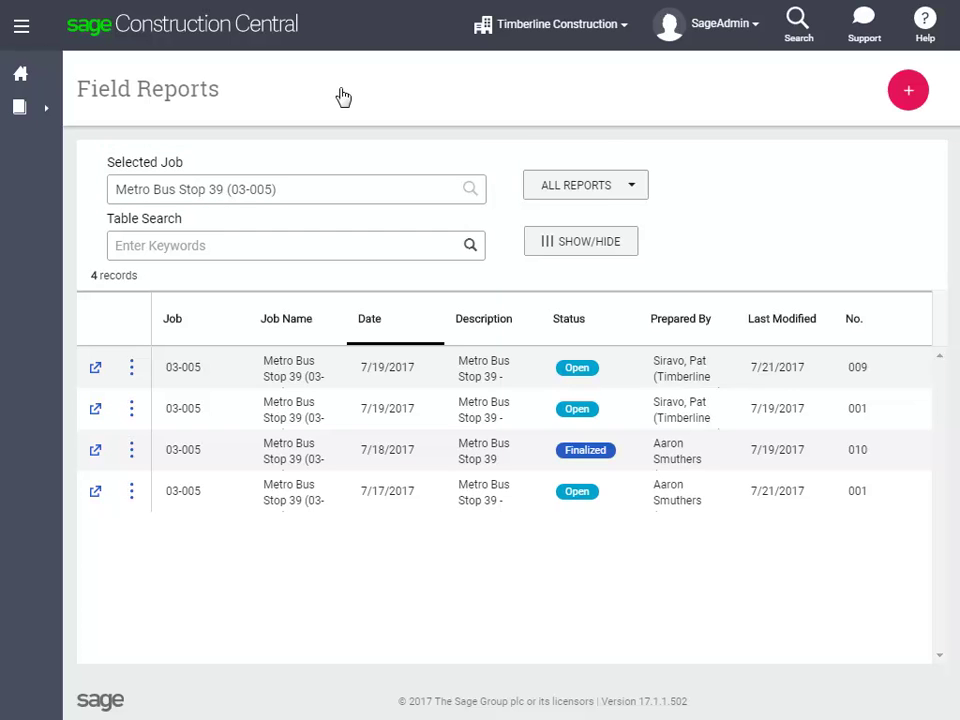
click(634, 190)
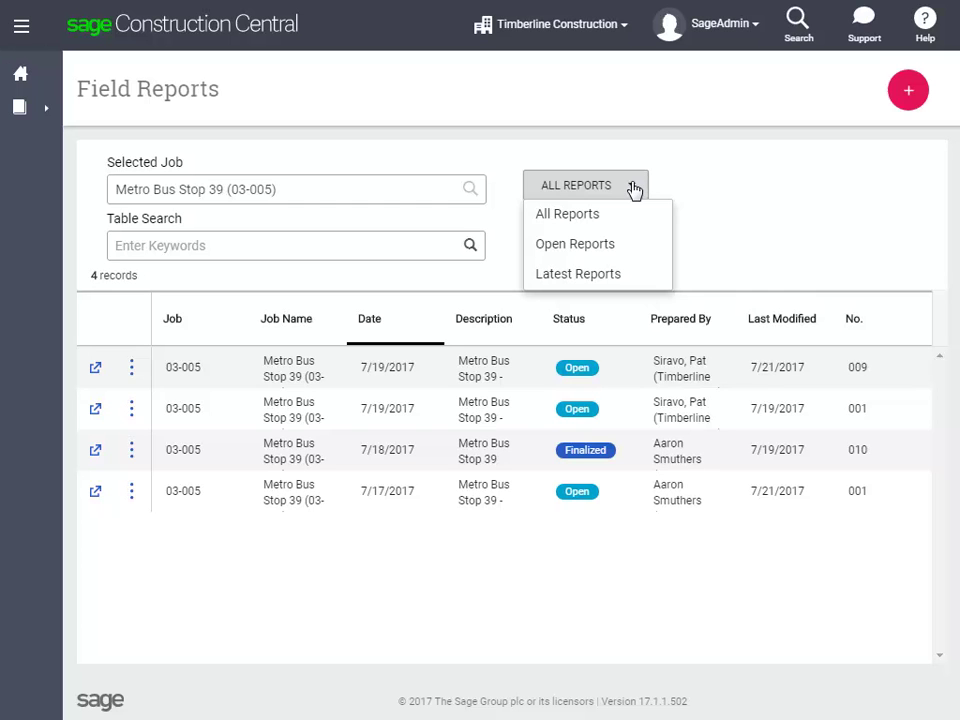
click(634, 190)
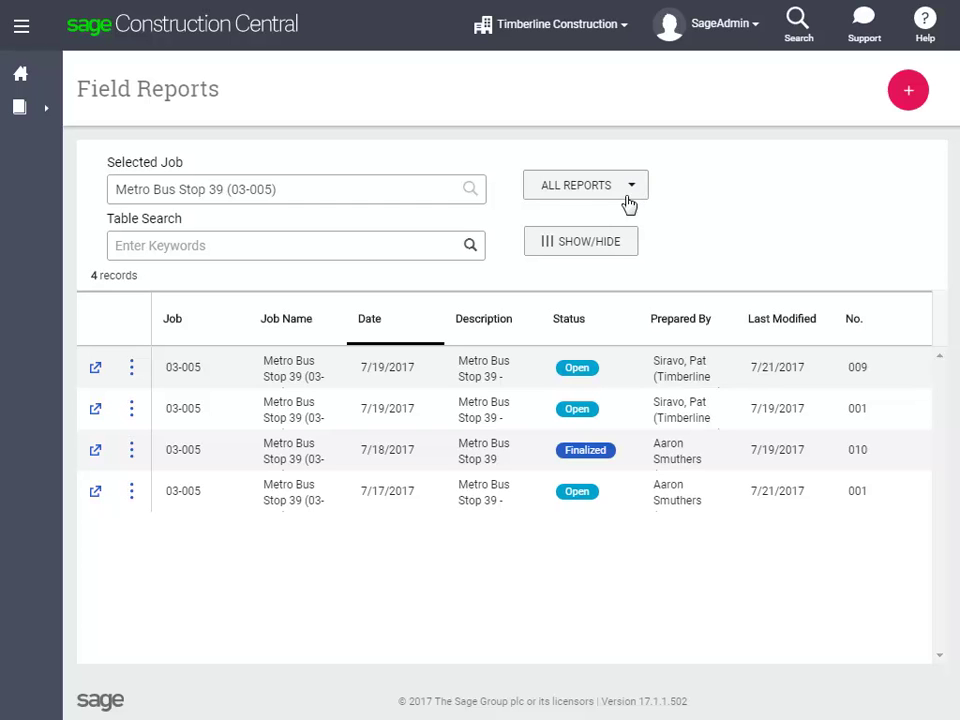
click(626, 251)
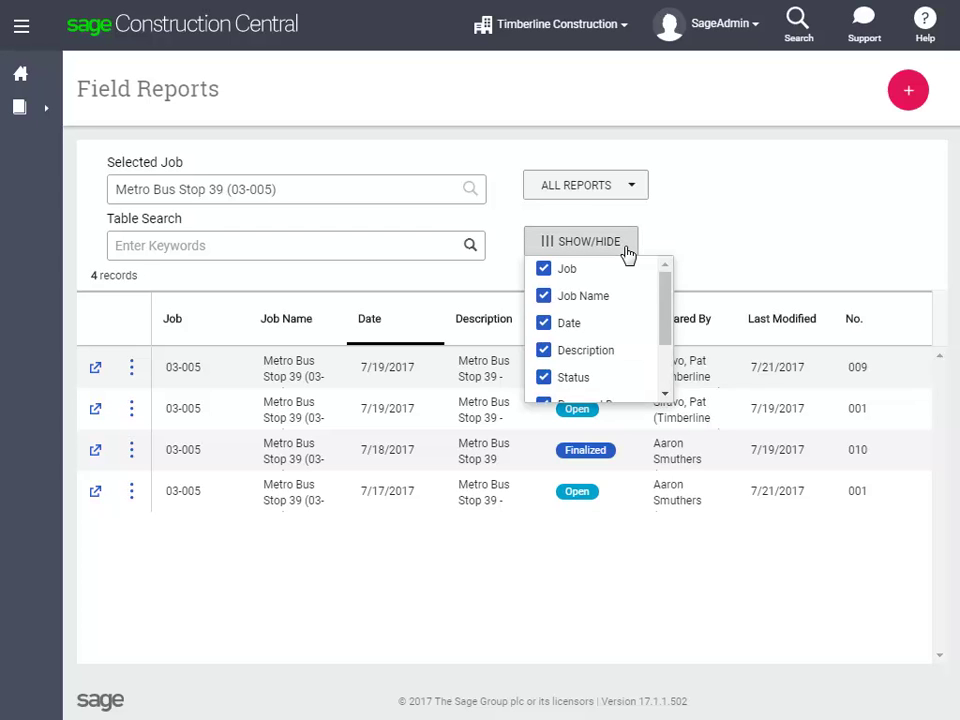
click(627, 250)
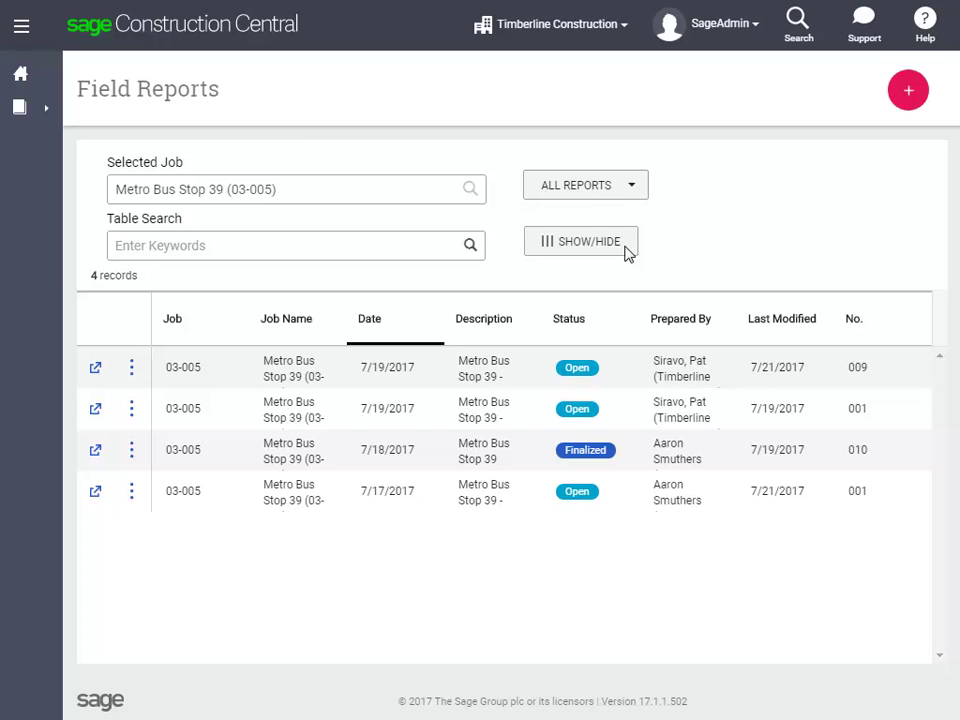
Check the 7/17 report's options menu, then open field report 001 dated 7/17/2017
click(132, 492)
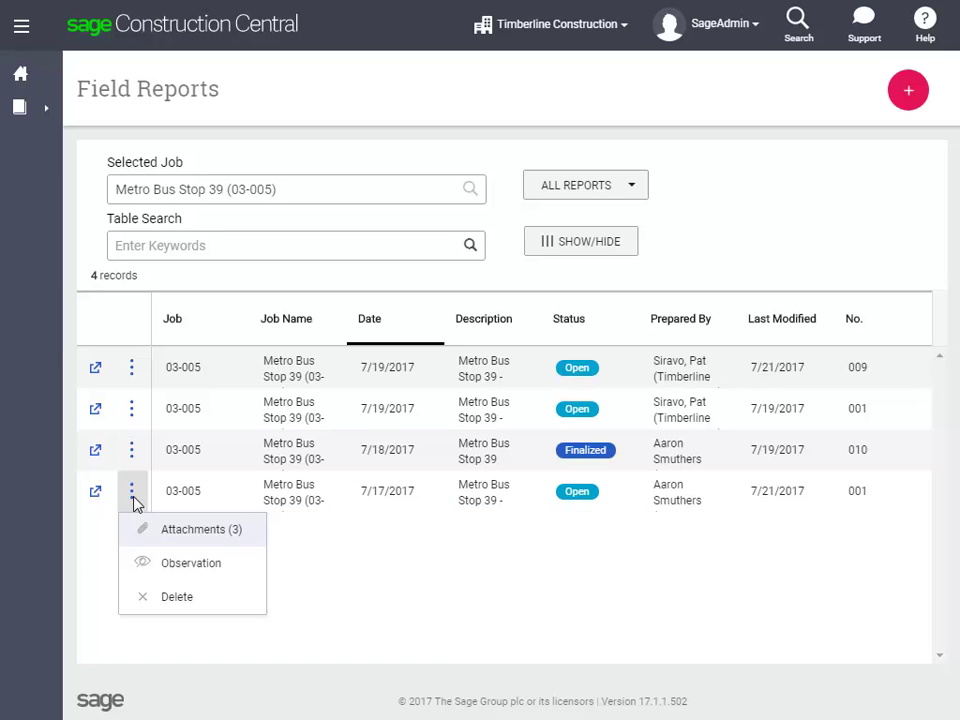
click(134, 500)
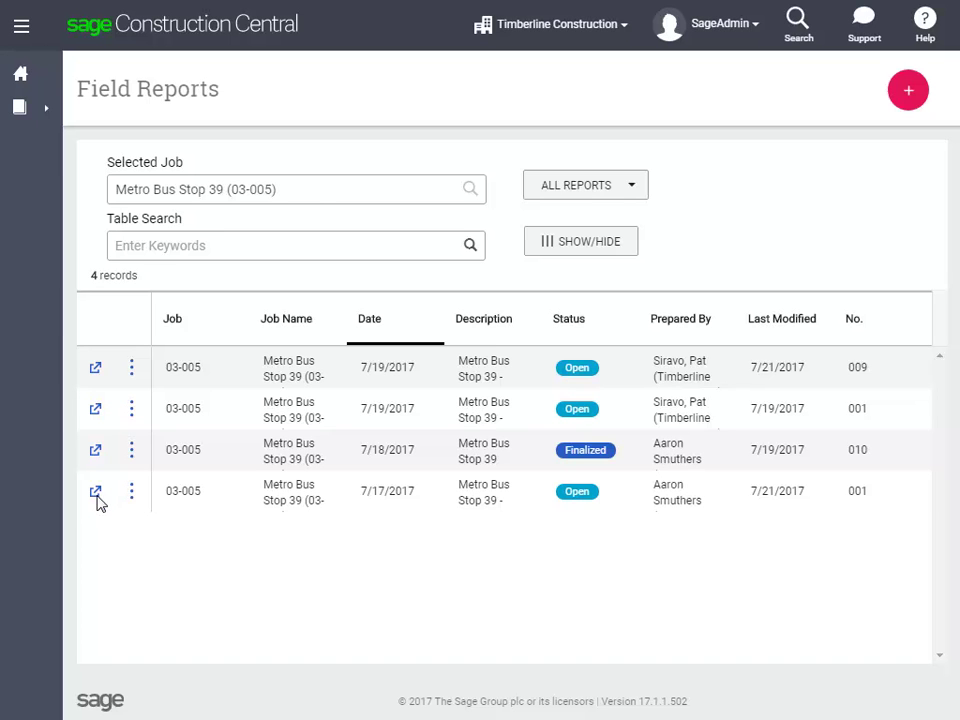
click(95, 493)
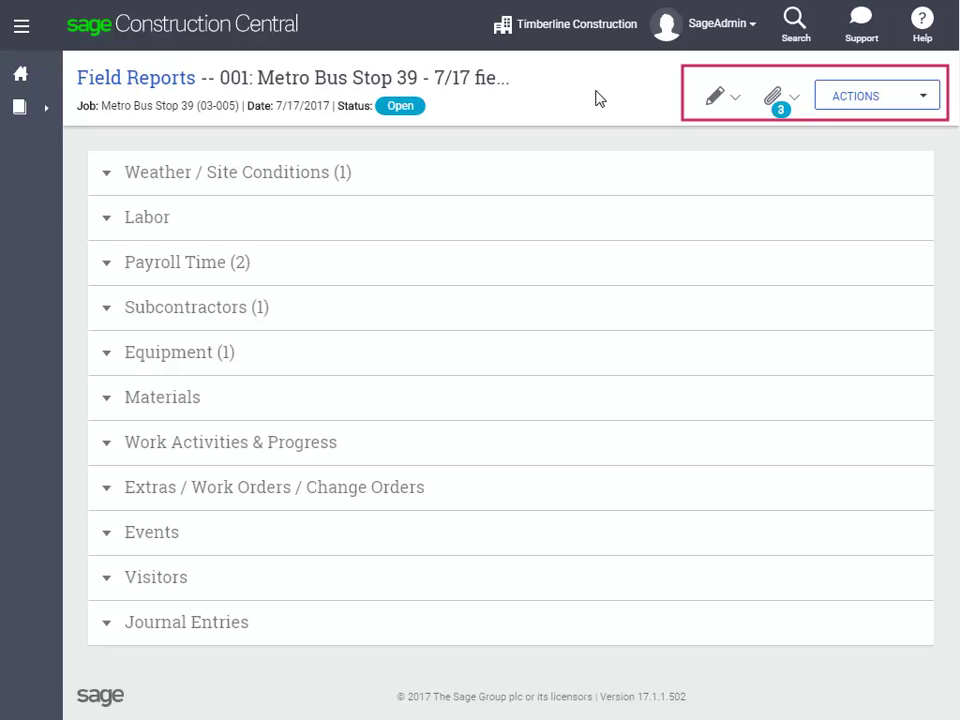
click(737, 104)
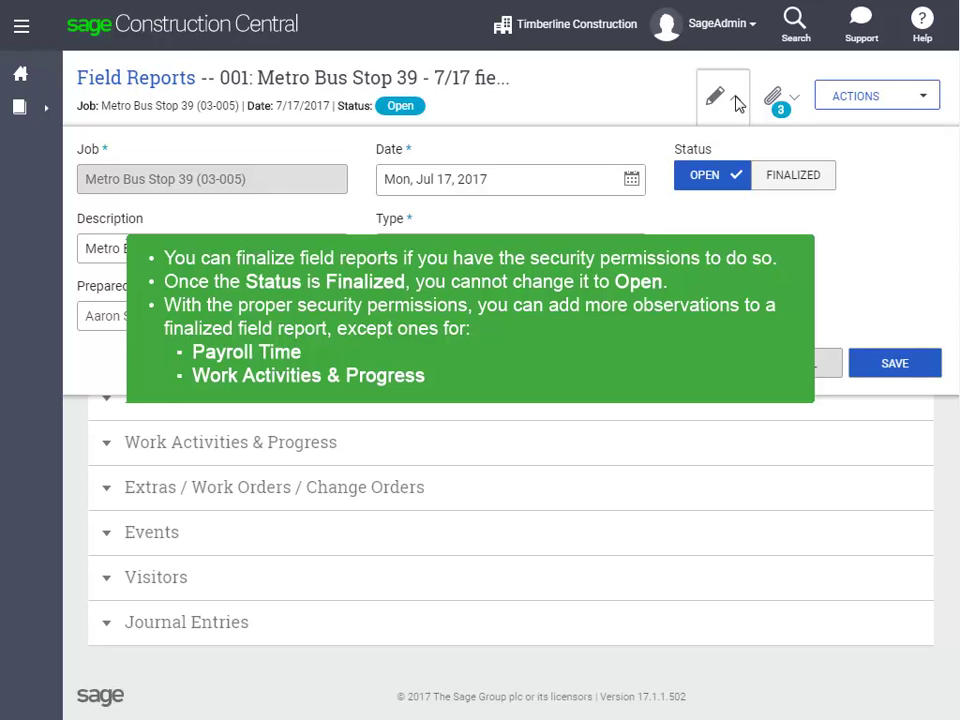
click(836, 366)
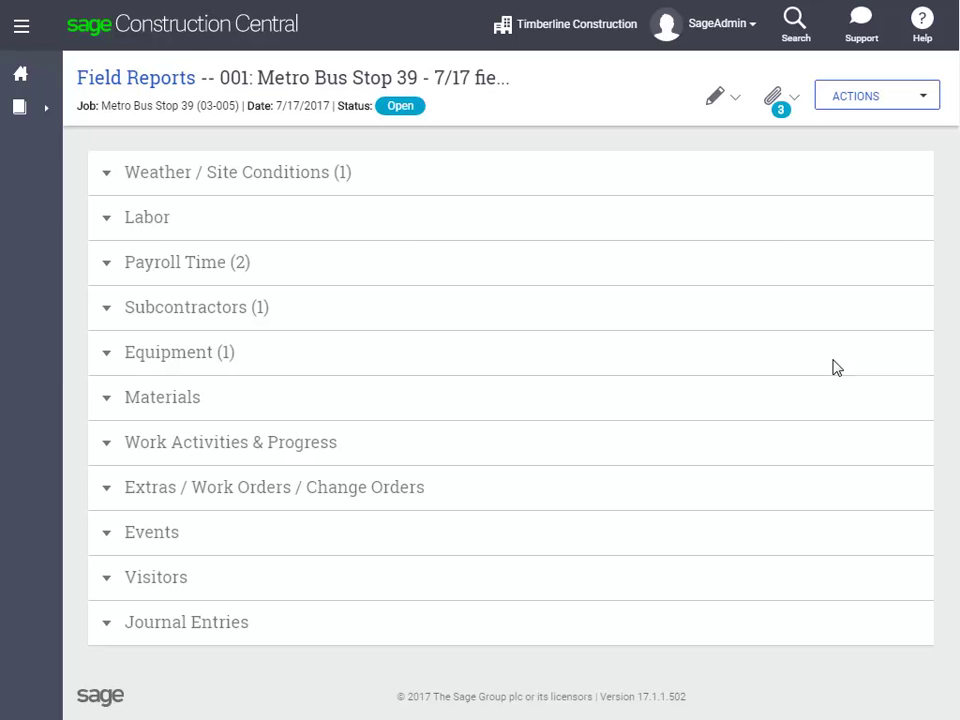
click(794, 100)
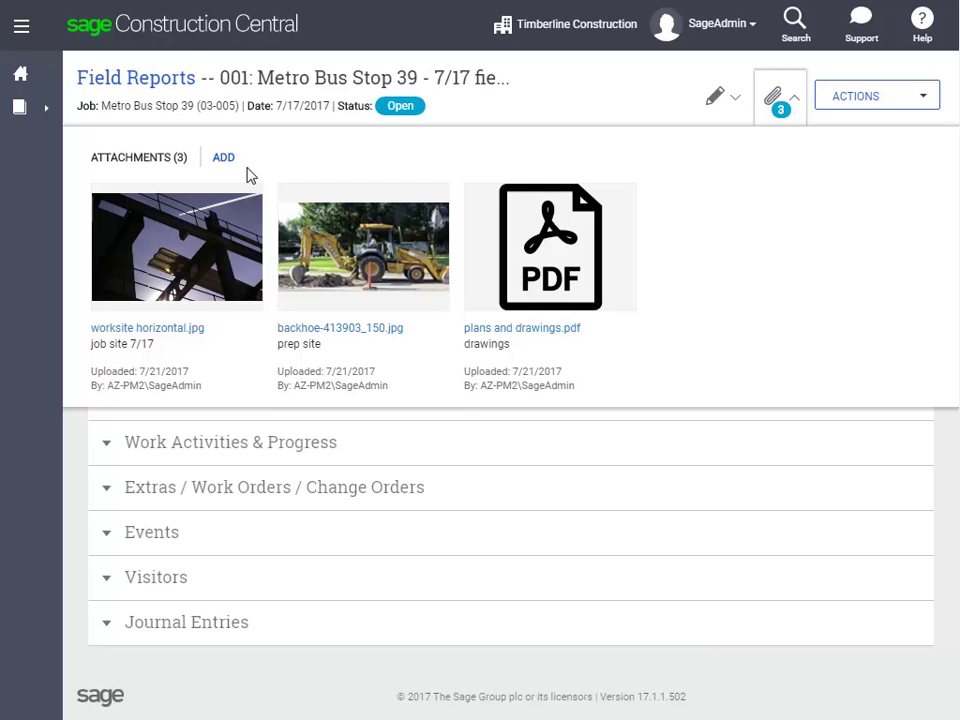
mouse_move(181, 262)
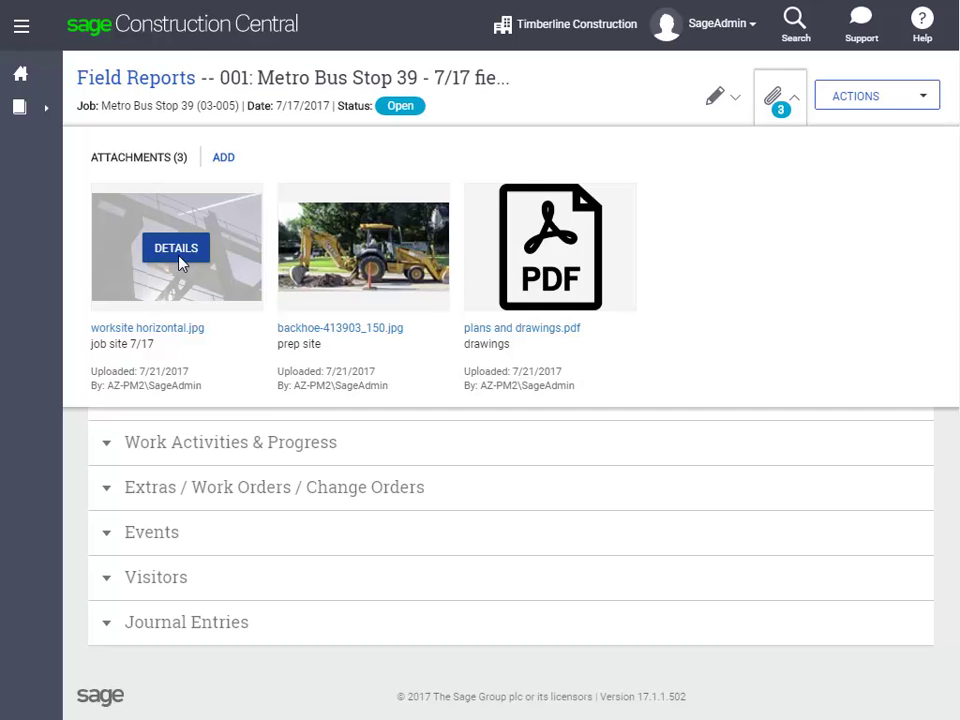
click(178, 250)
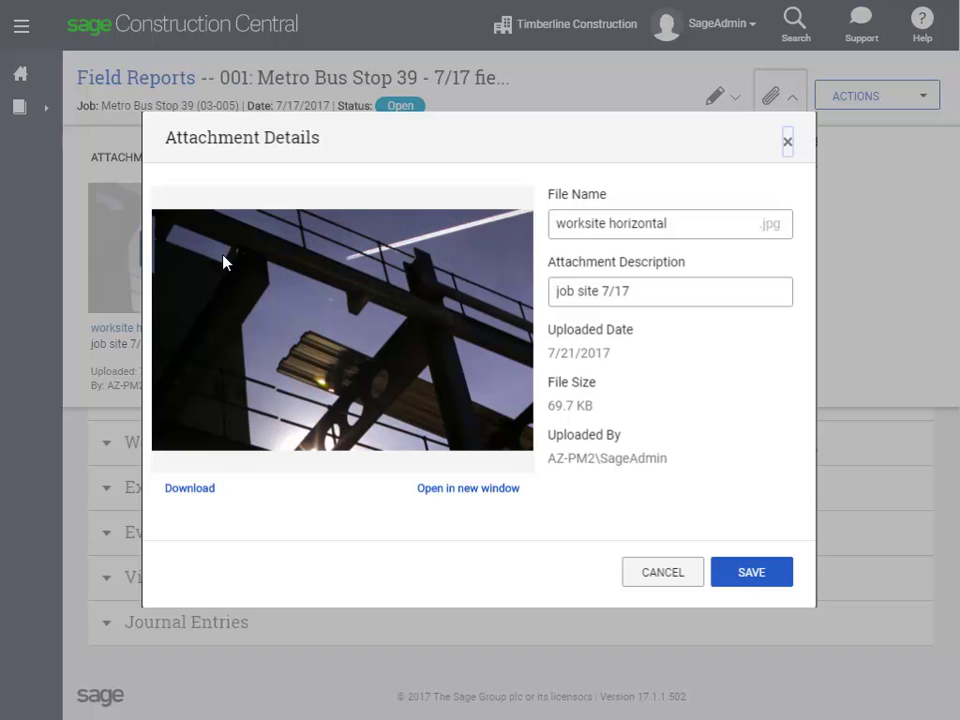
click(690, 580)
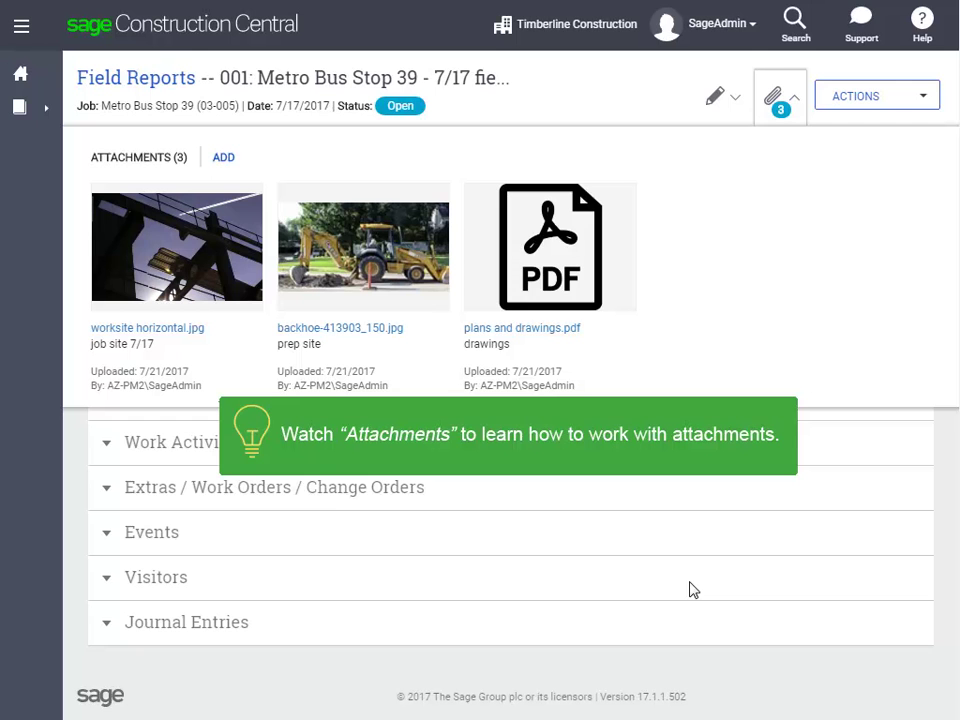
click(795, 103)
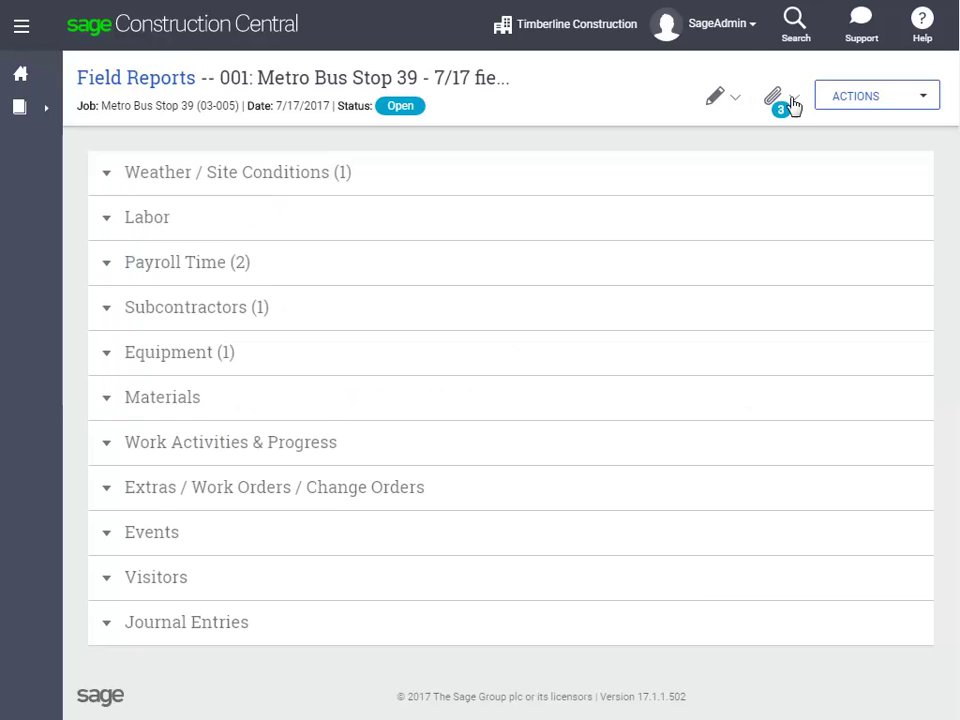
Check the ACTIONS menu, then expand Weather / Site Conditions to show the 05:30 am Clear 65 F entry
click(924, 100)
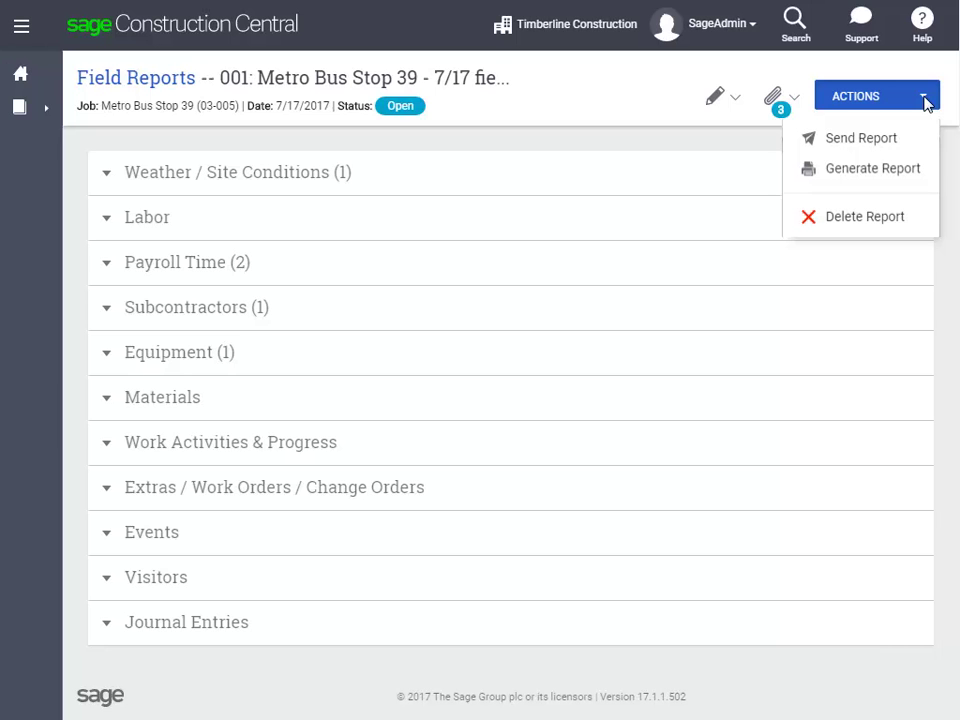
click(924, 98)
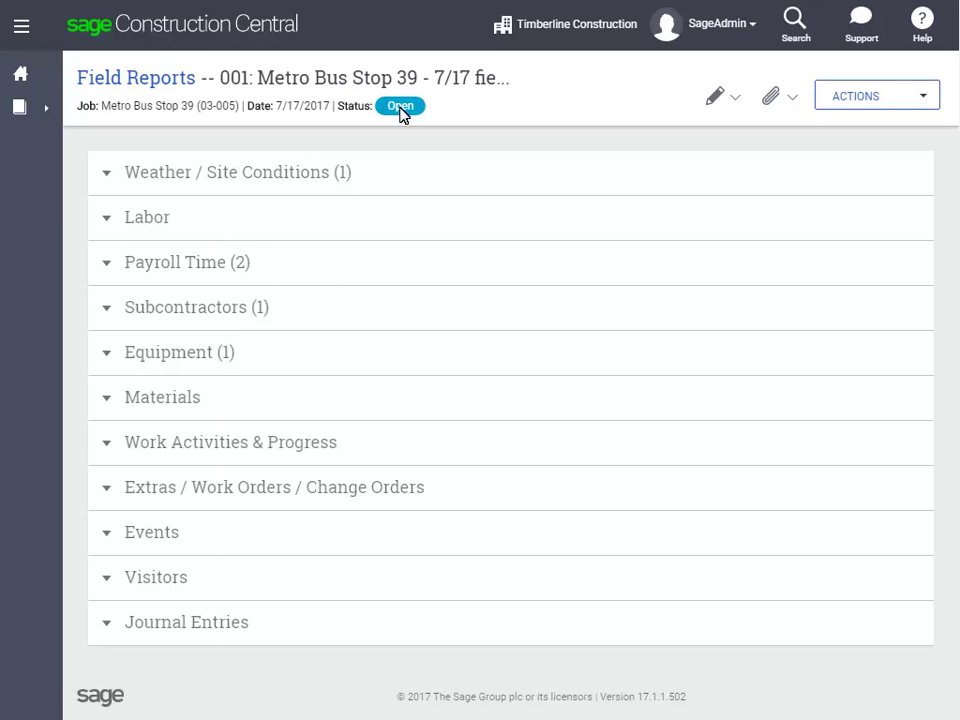
click(106, 176)
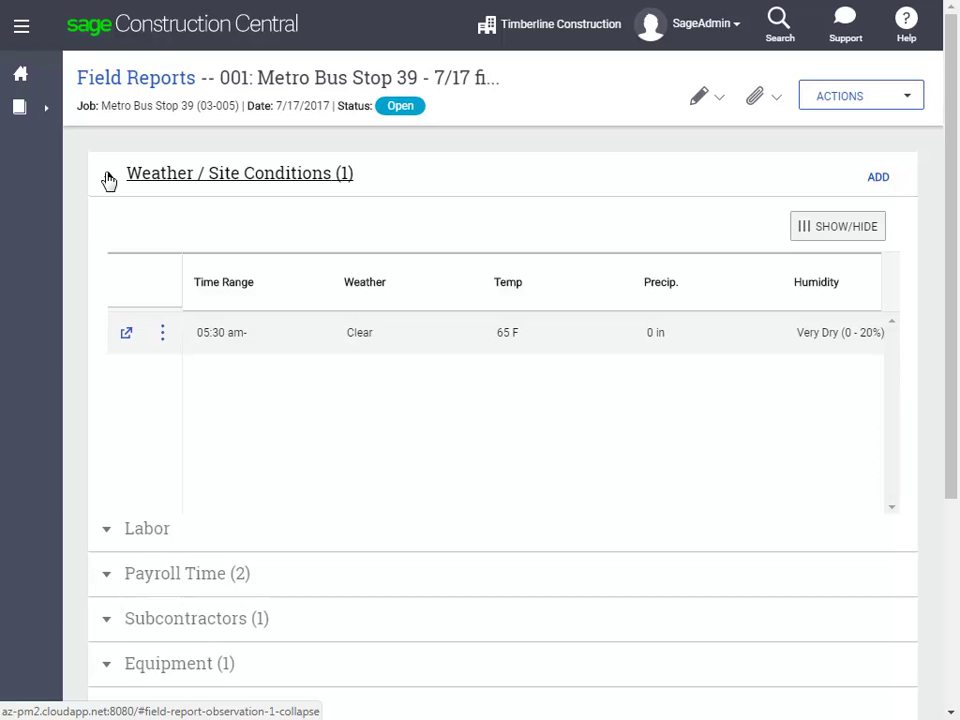
Collapse Weather / Site Conditions, then expand and collapse the Payroll Time section
click(107, 179)
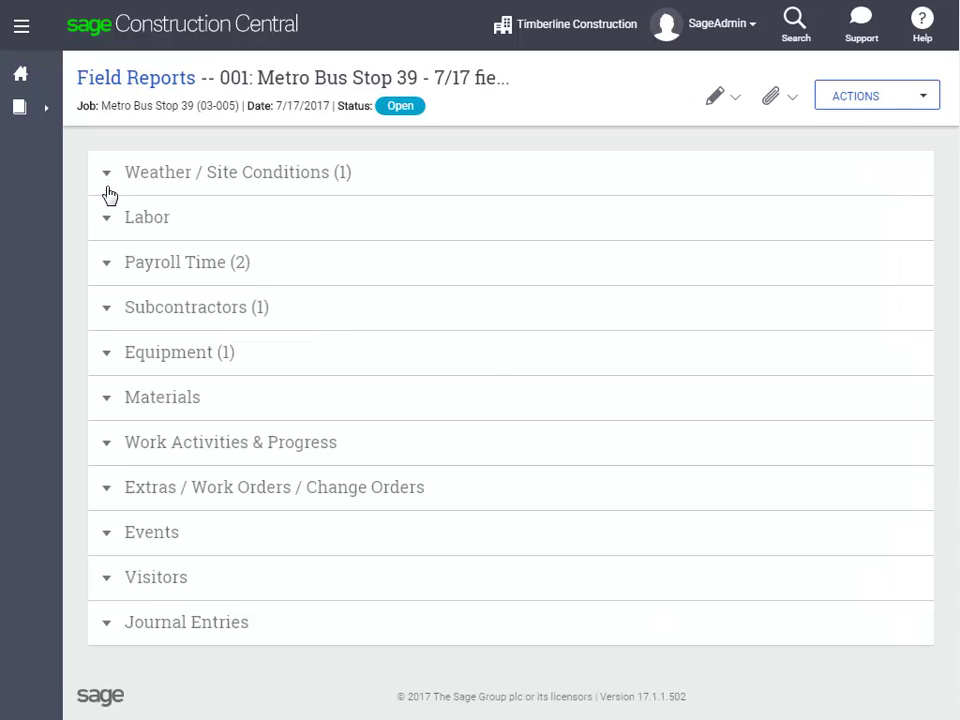
click(110, 266)
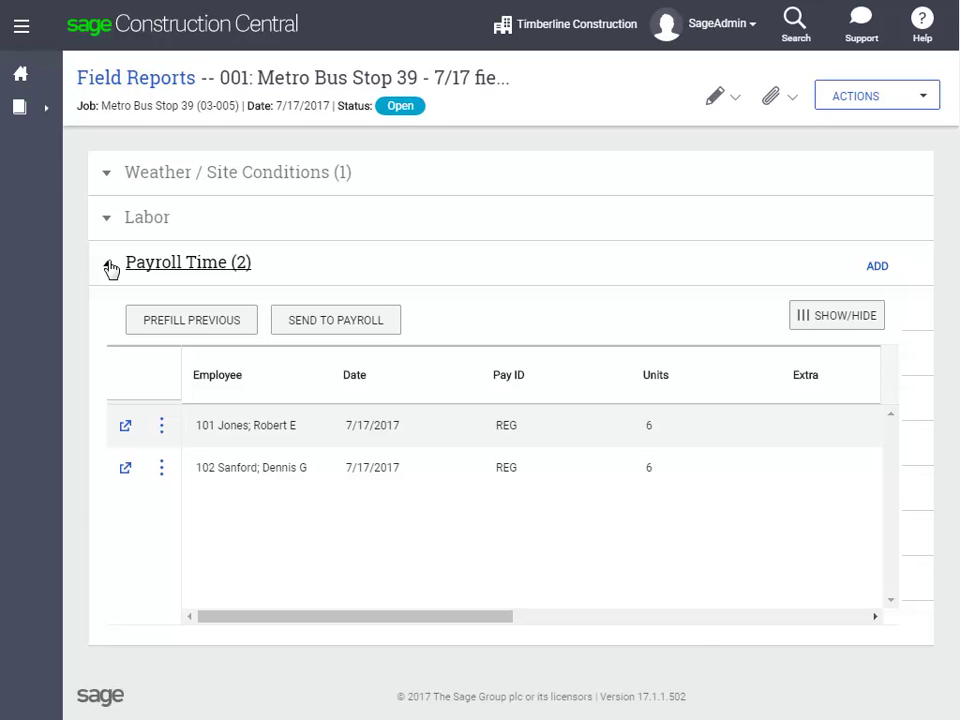
click(108, 266)
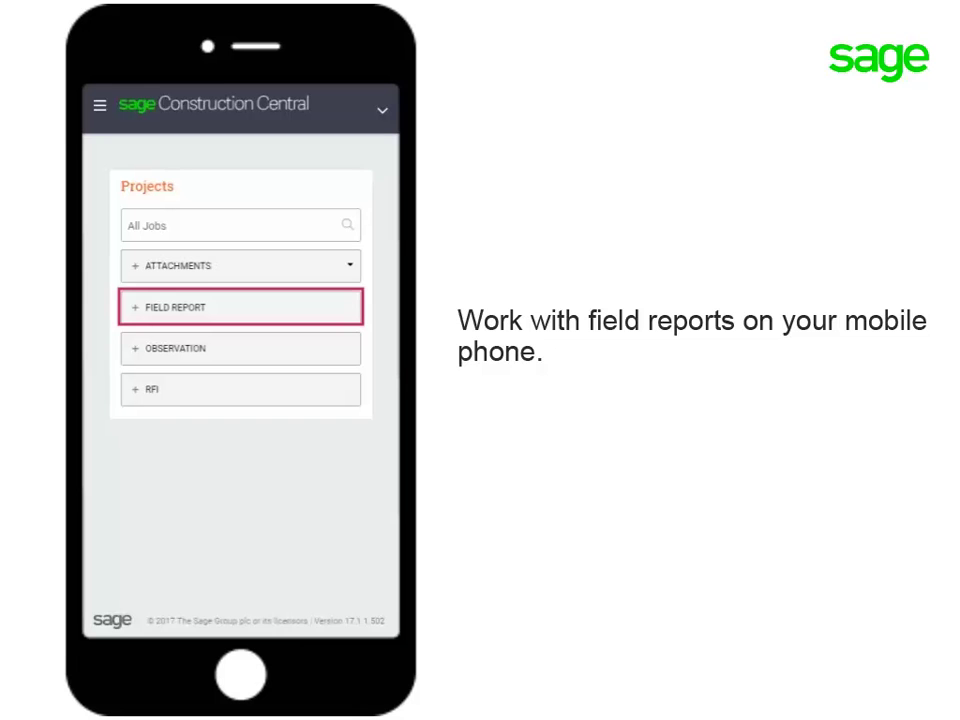
On the mobile version, go through the menu's Projects section to the Field Reports list
click(100, 104)
click(290, 274)
click(205, 300)
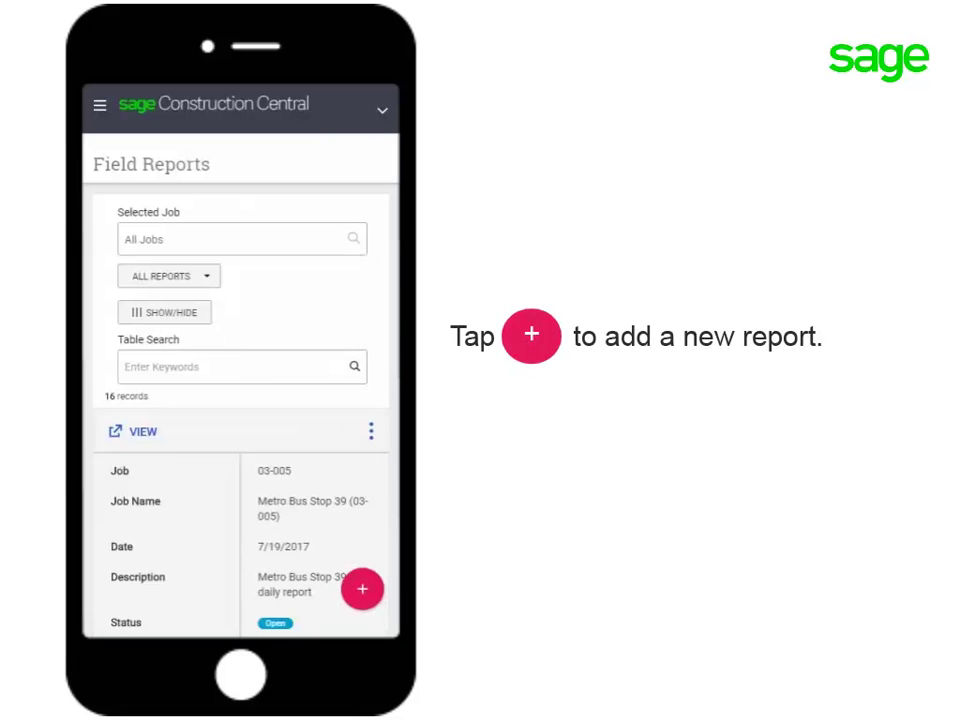